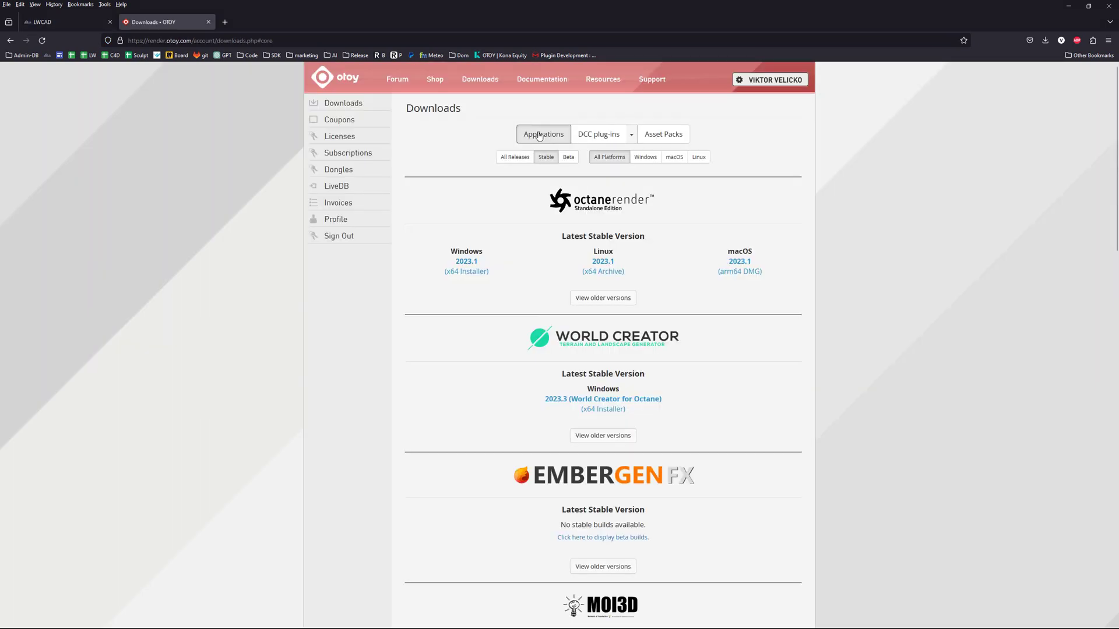
- Scroll the OTOY Downloads page down to the Architron section with its Cinema 4D download
scroll(554, 179, "down", 4)
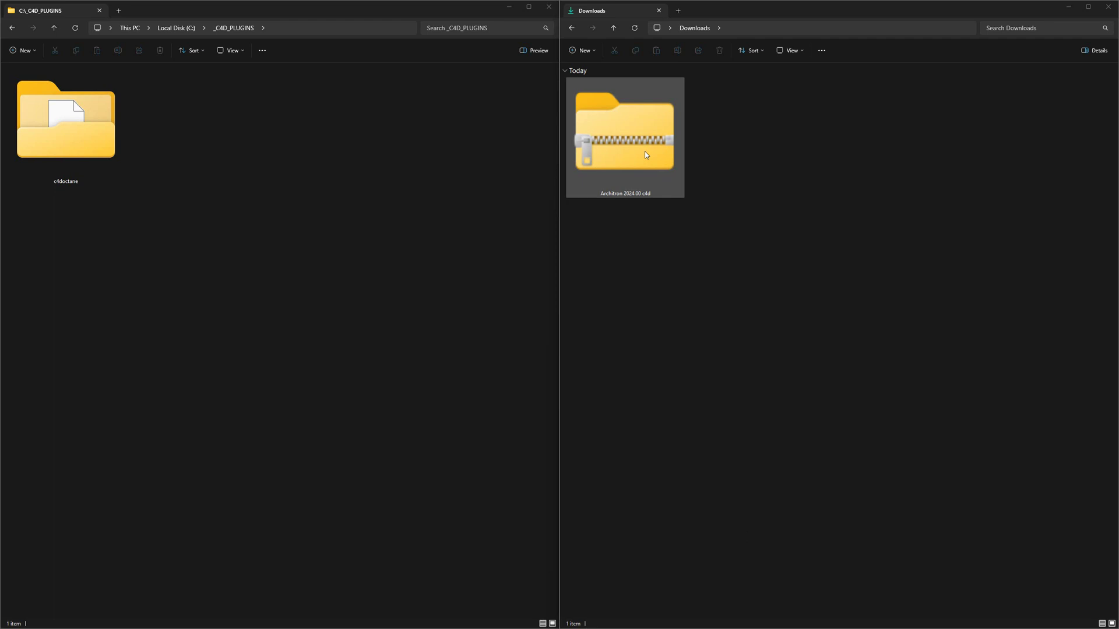
- Copy the Architron 2024.00 c4d folder from the downloaded zip into _C4D_PLUGINS
double_click(628, 136)
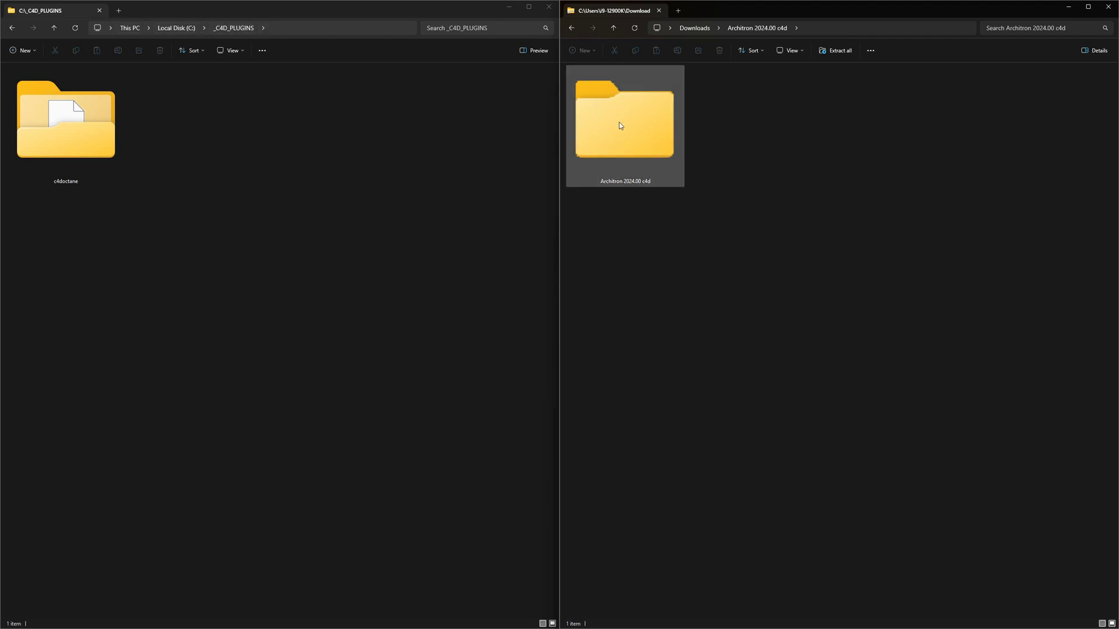
right_click_drag(618, 121, 271, 222)
left_click(298, 223)
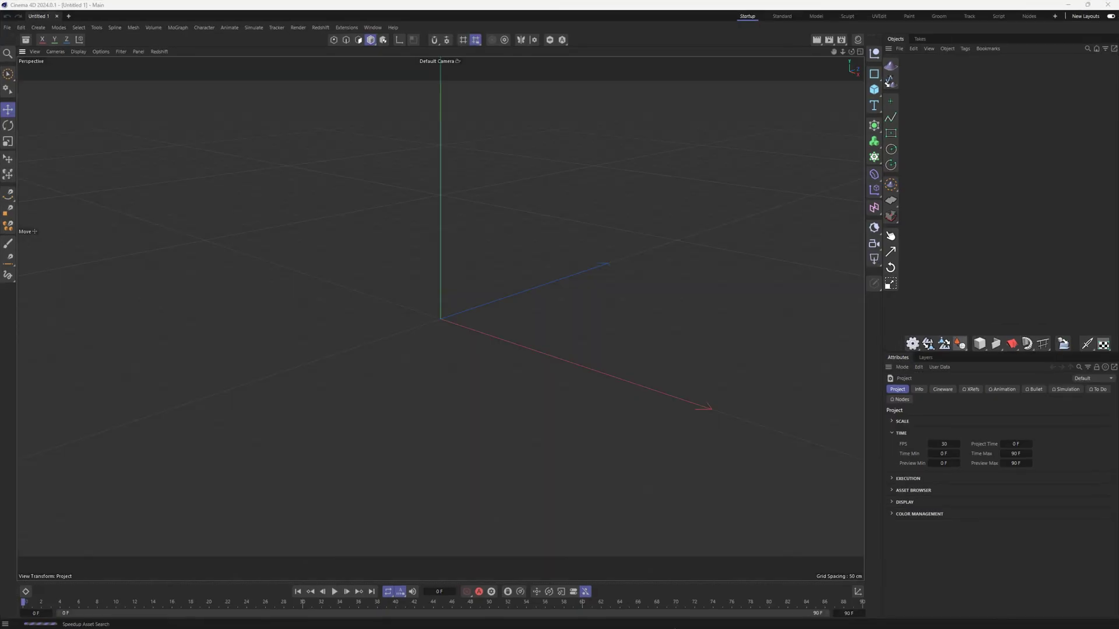
- Add C:\_C4D_PLUGINS\Architron 2024.00 c4d as a plugin search path in Preferences, then close Preferences
left_click(21, 28)
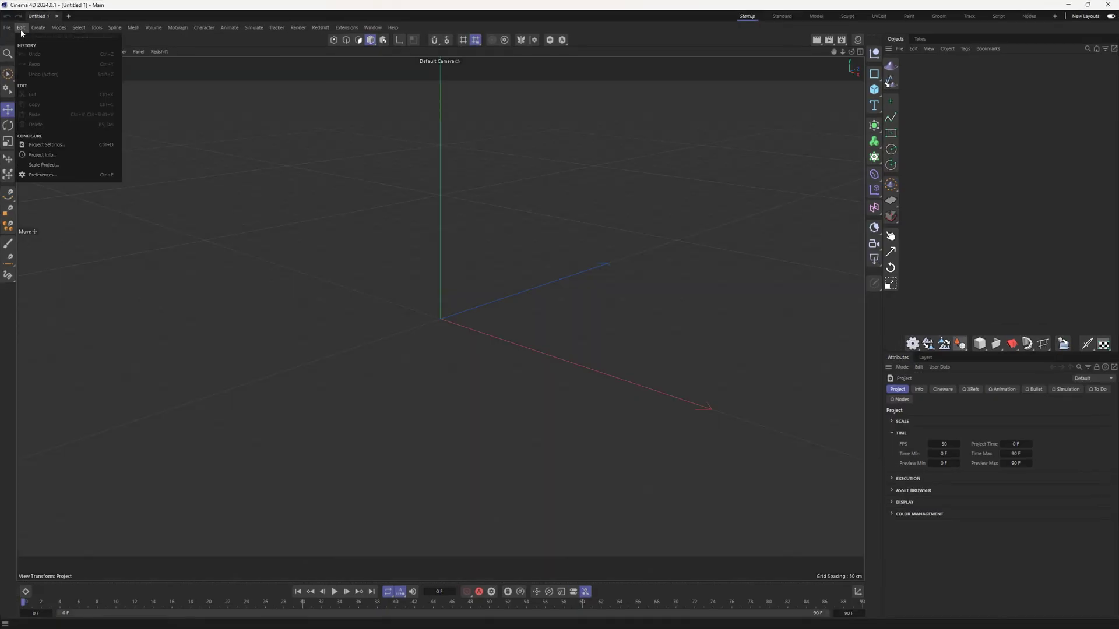
left_click(69, 181)
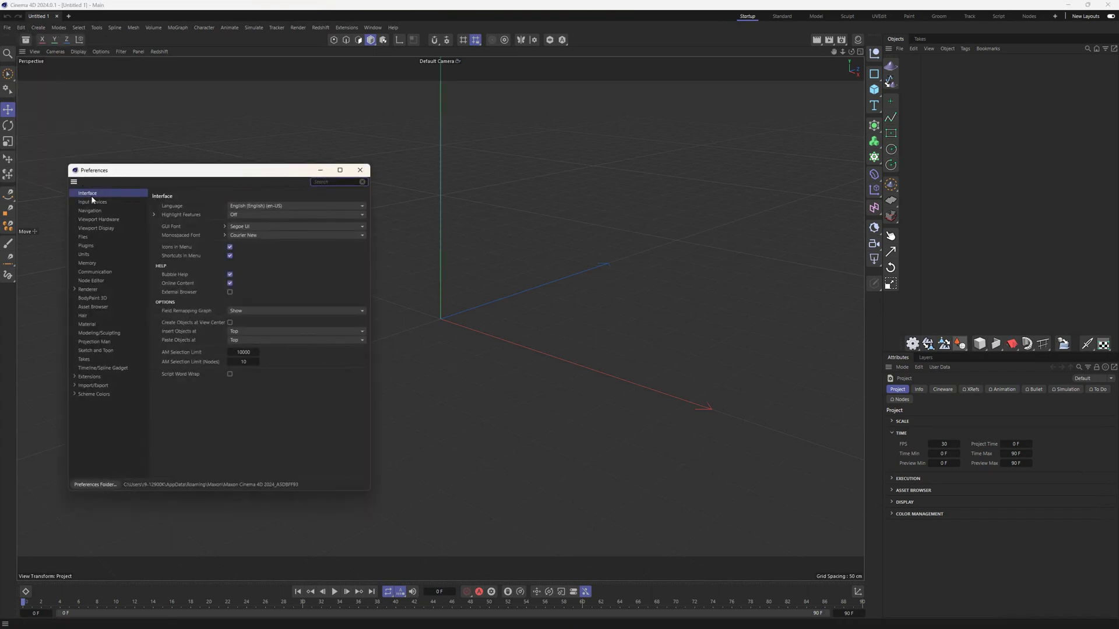
left_click(108, 247)
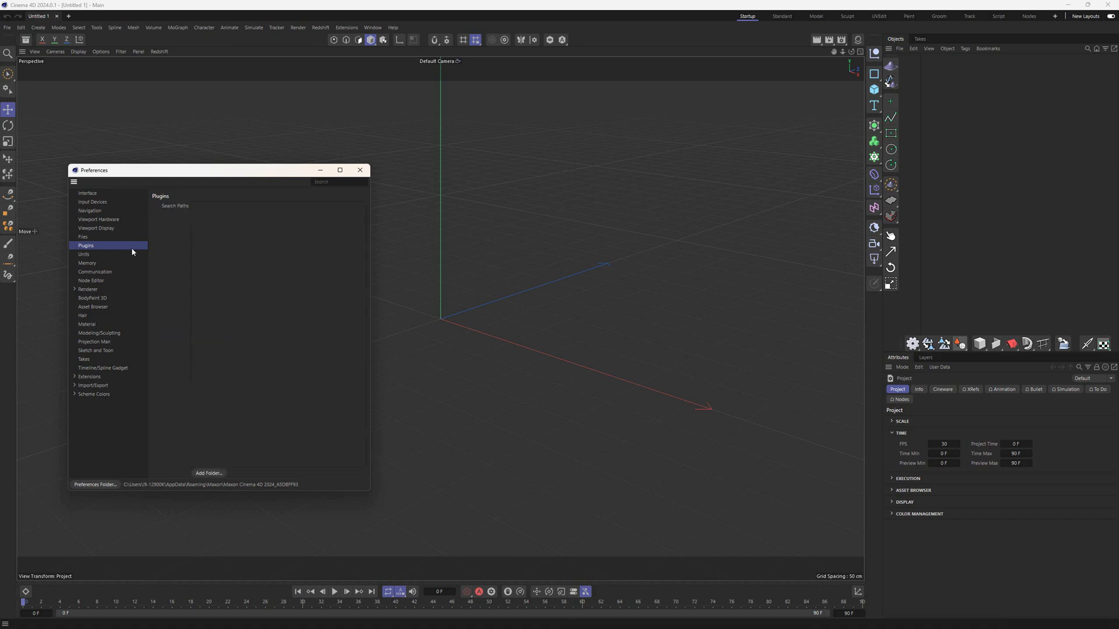
left_click(209, 473)
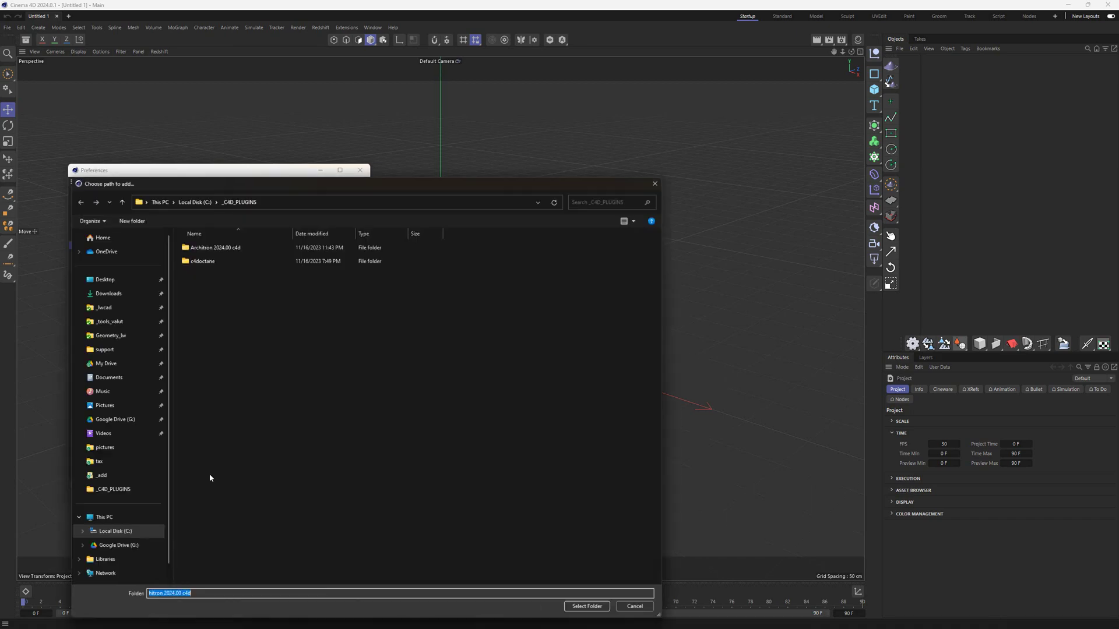
left_click(116, 530)
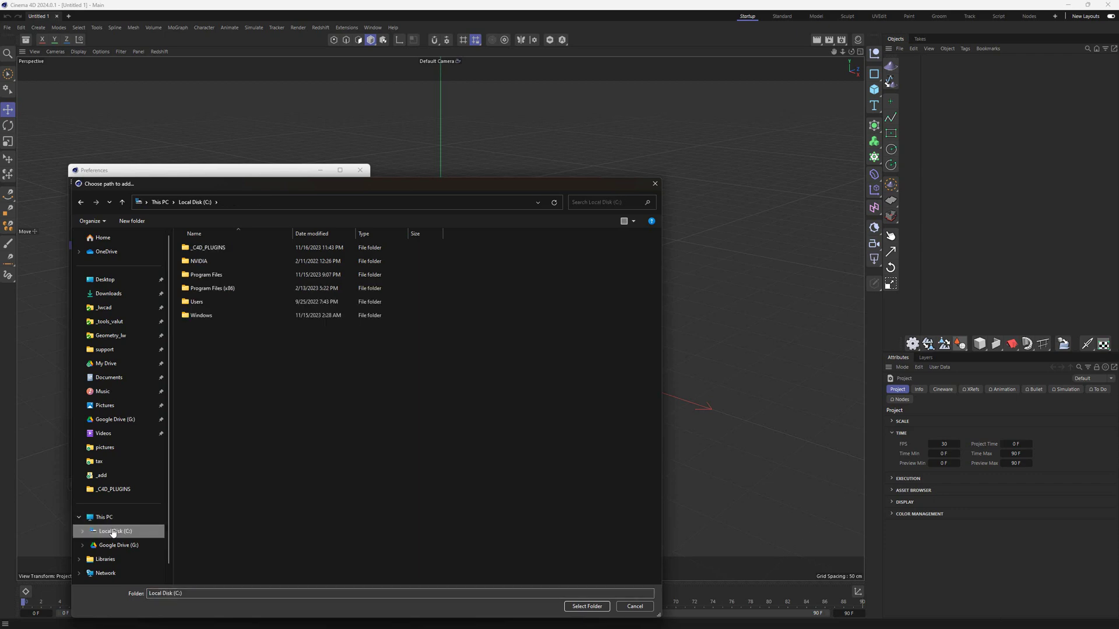
left_click(217, 253)
double_click(217, 253)
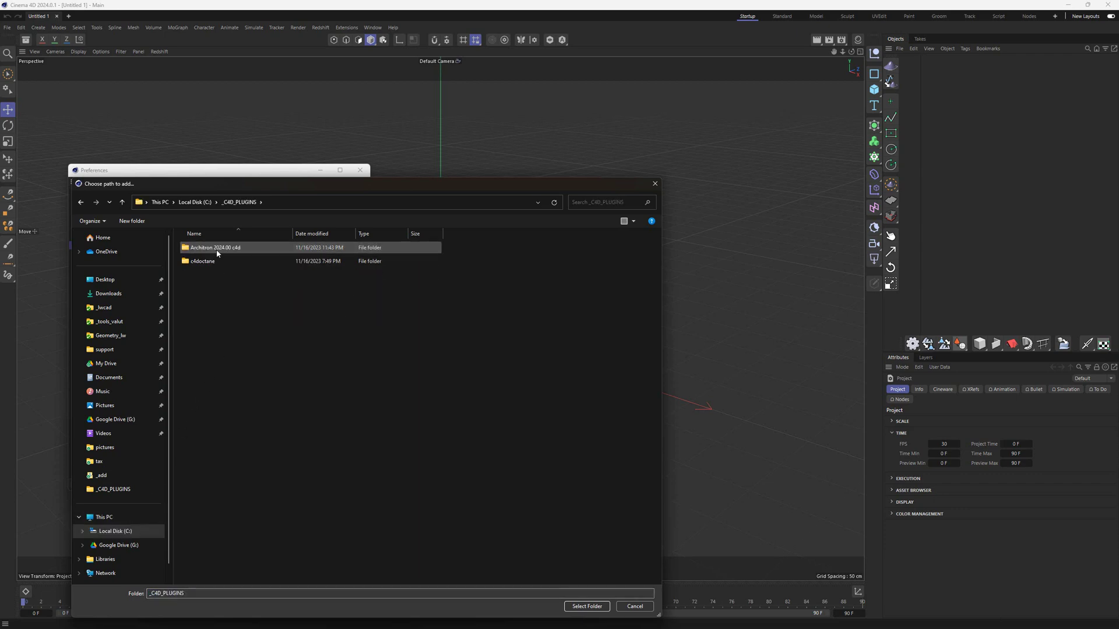
left_click(223, 251)
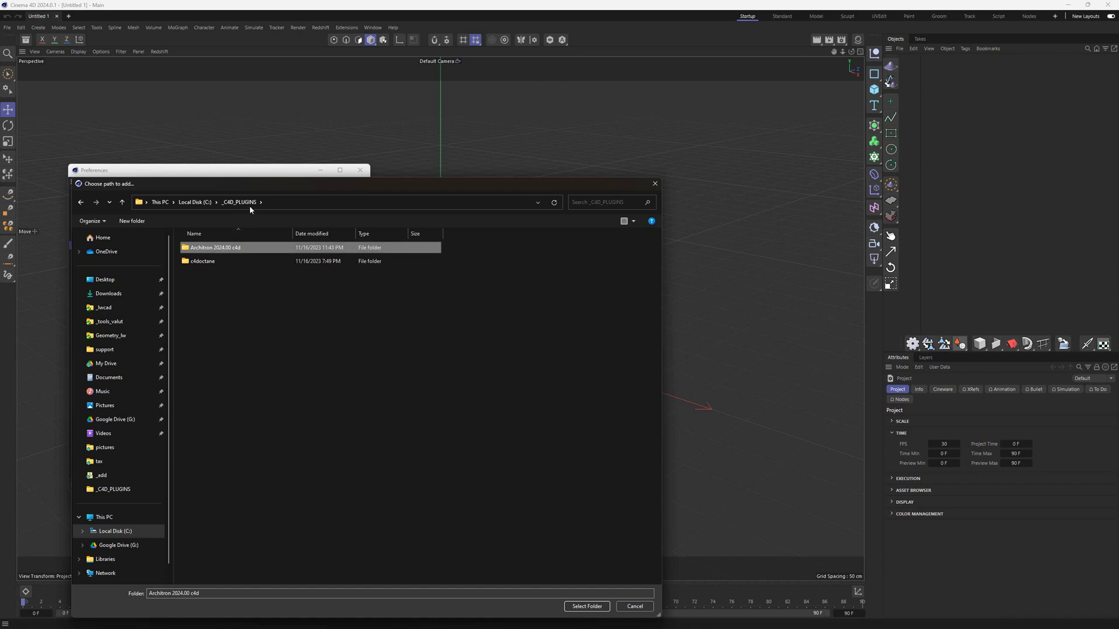
left_click(587, 606)
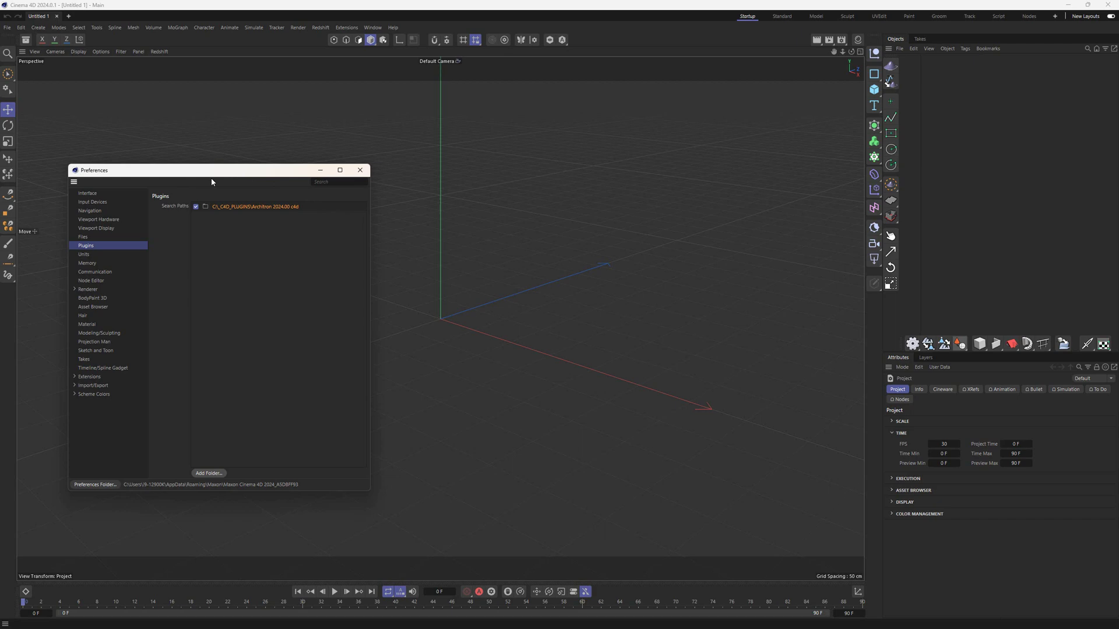
left_click(360, 169)
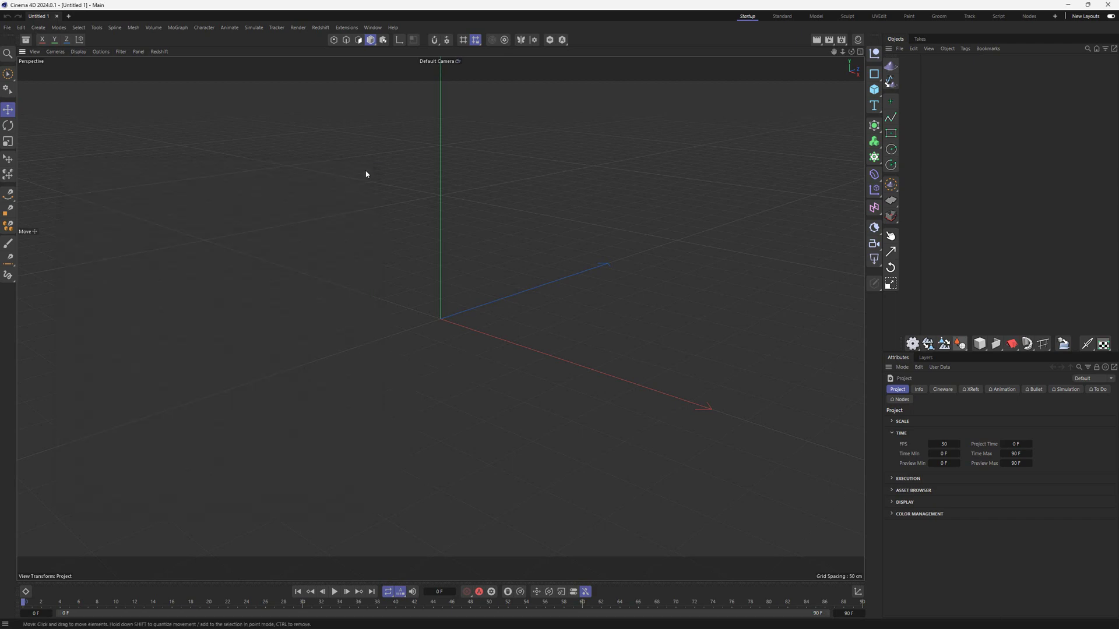
- Restart Cinema 4D and load architron_palette.l4d from the Architron 2024.00 c4d folder as an icon palette
left_click(1109, 7)
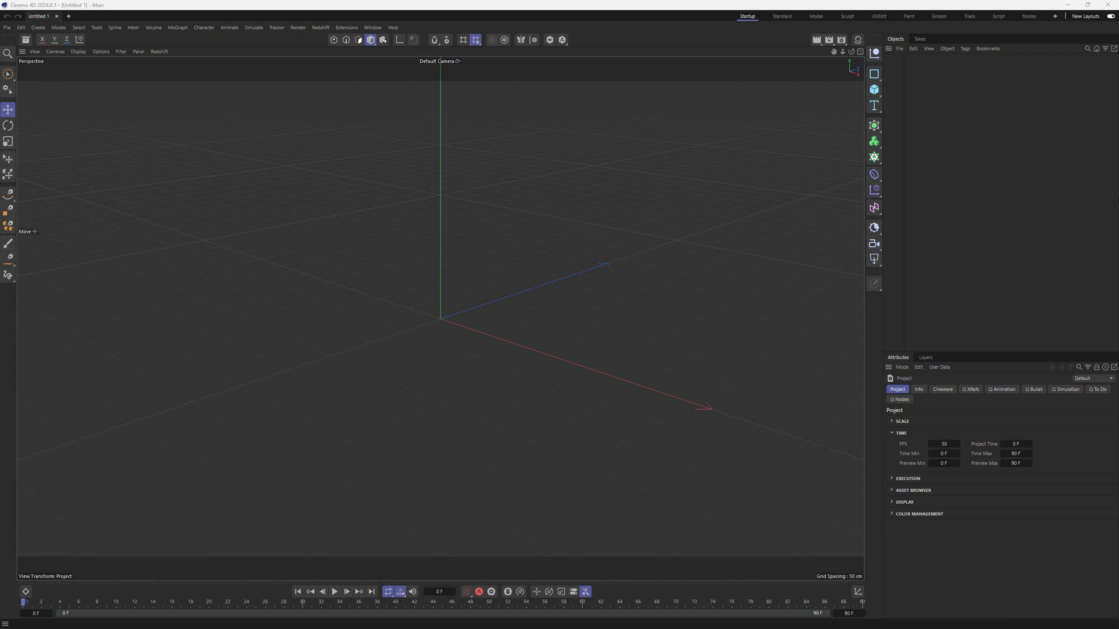
right_click(654, 45)
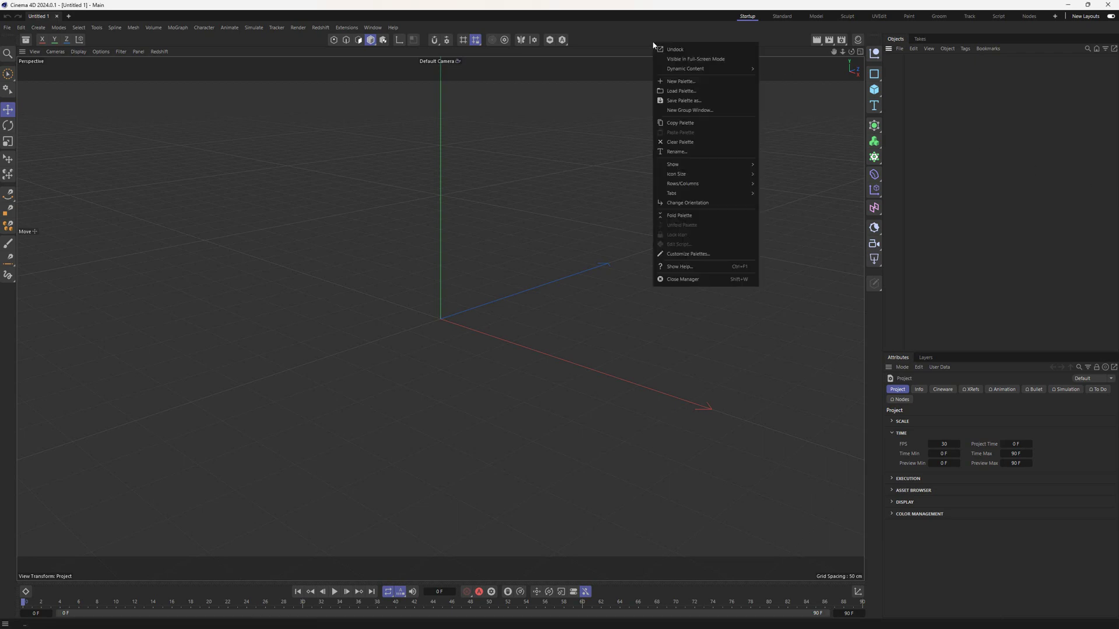
left_click(726, 92)
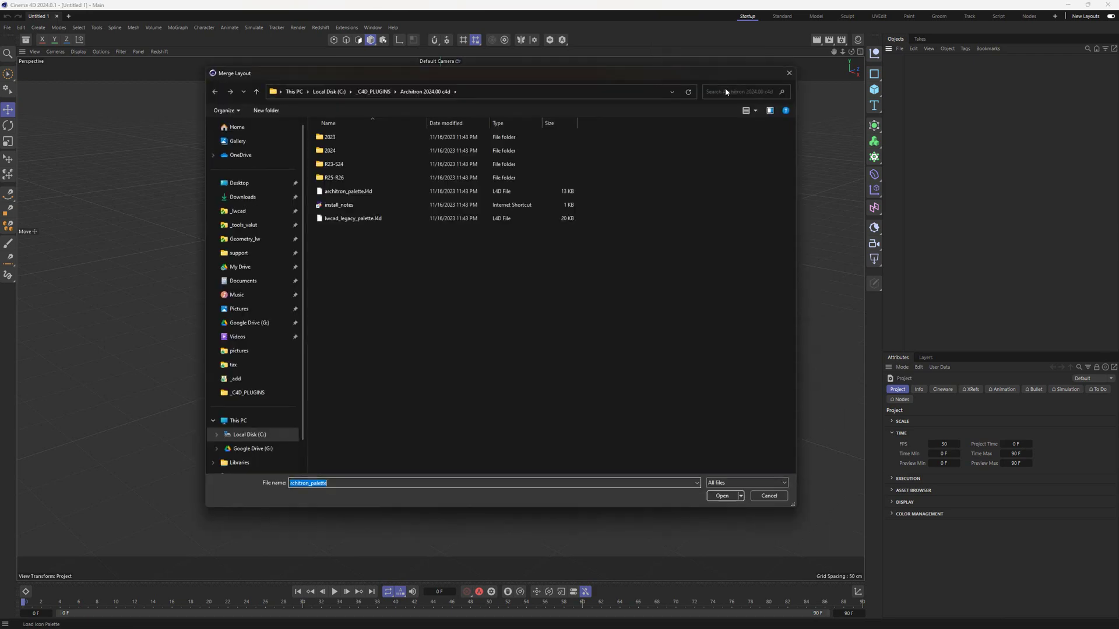
left_click(246, 436)
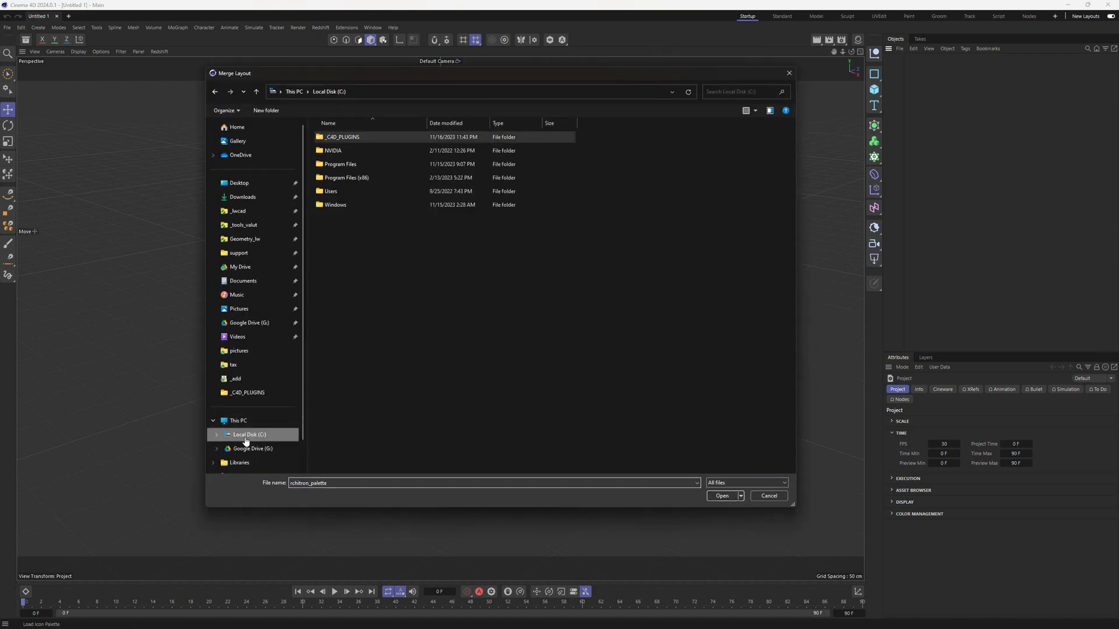
double_click(414, 138)
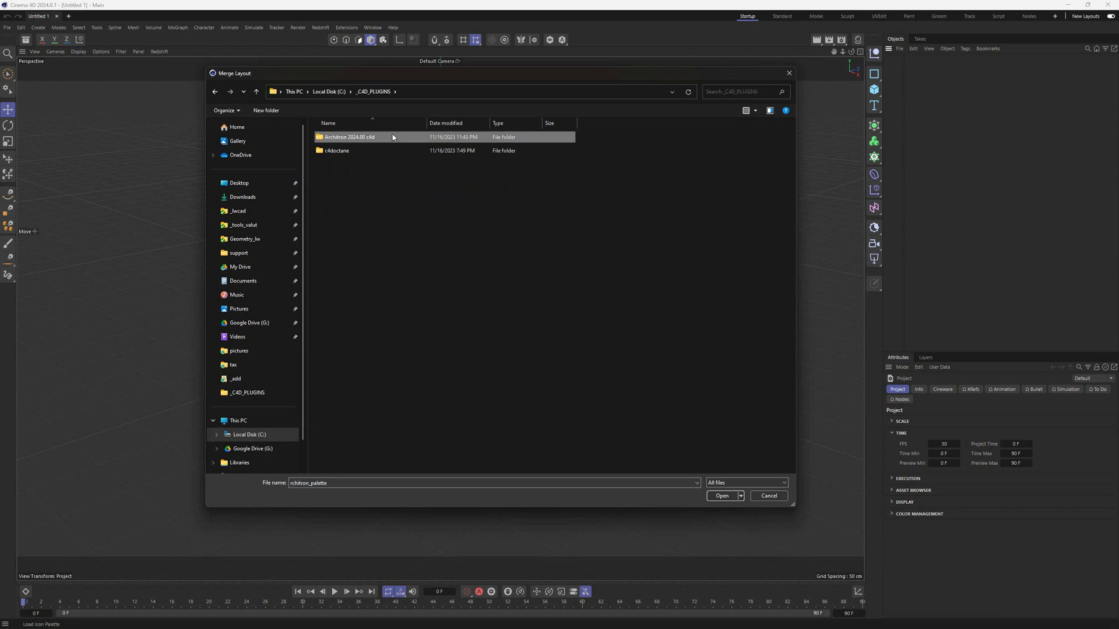
double_click(392, 138)
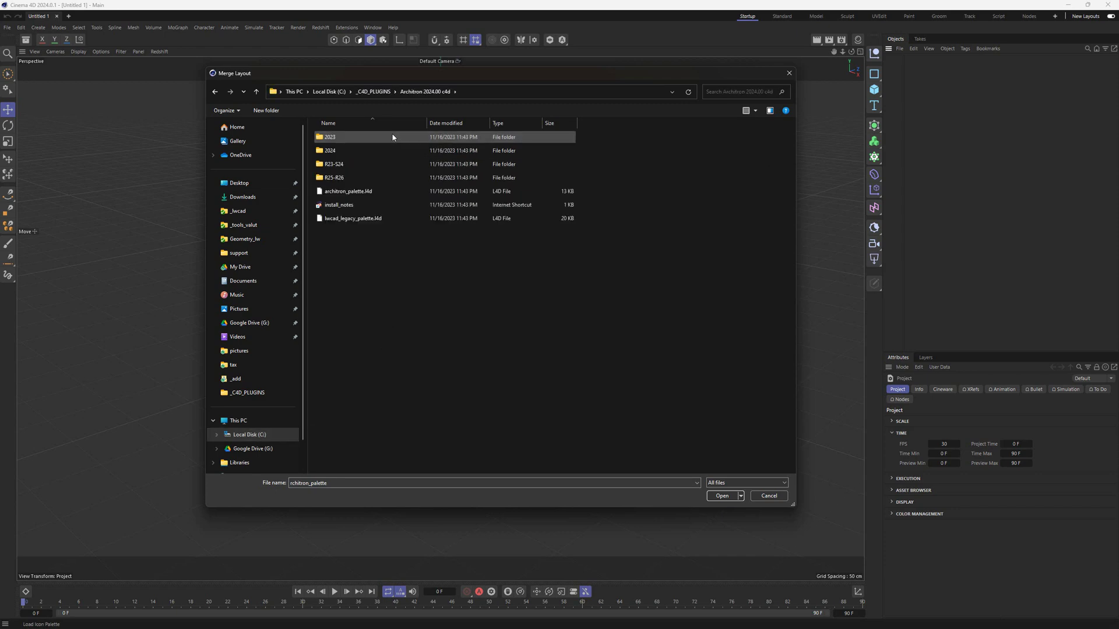
double_click(393, 192)
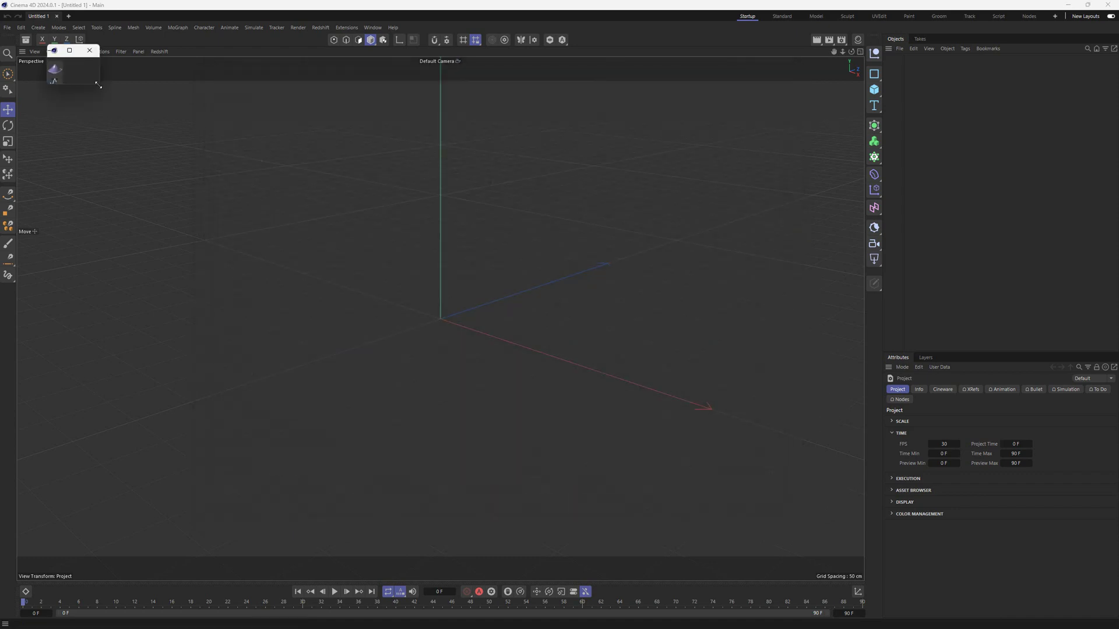
- Enlarge the floating Architron palette and dock it beside the right icon bar
left_click_drag(101, 98, 218, 332)
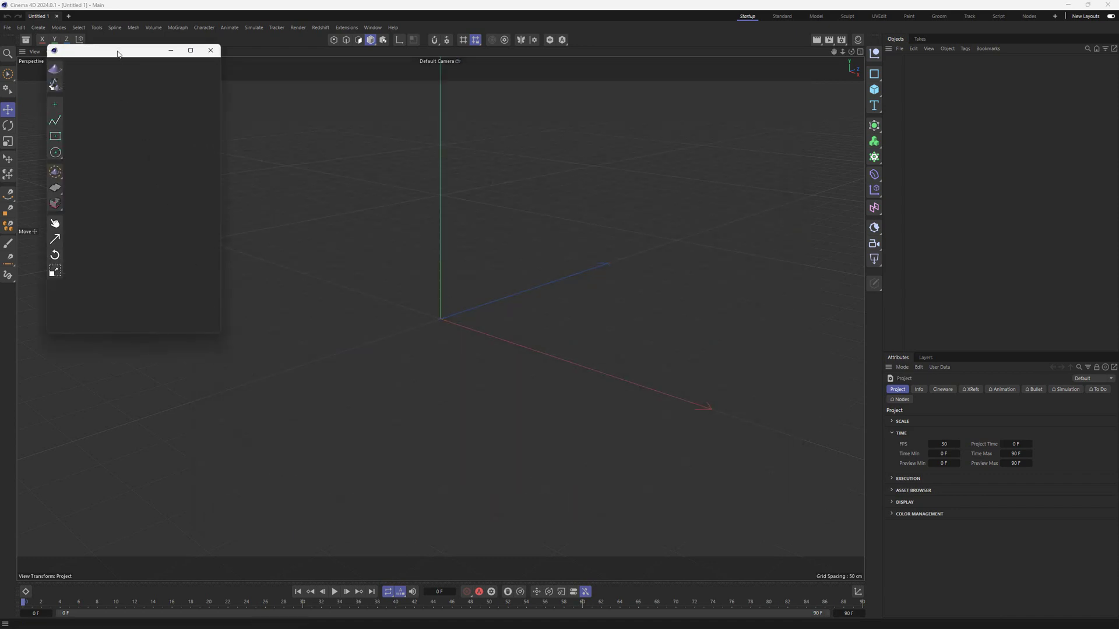
left_click_drag(118, 52, 462, 145)
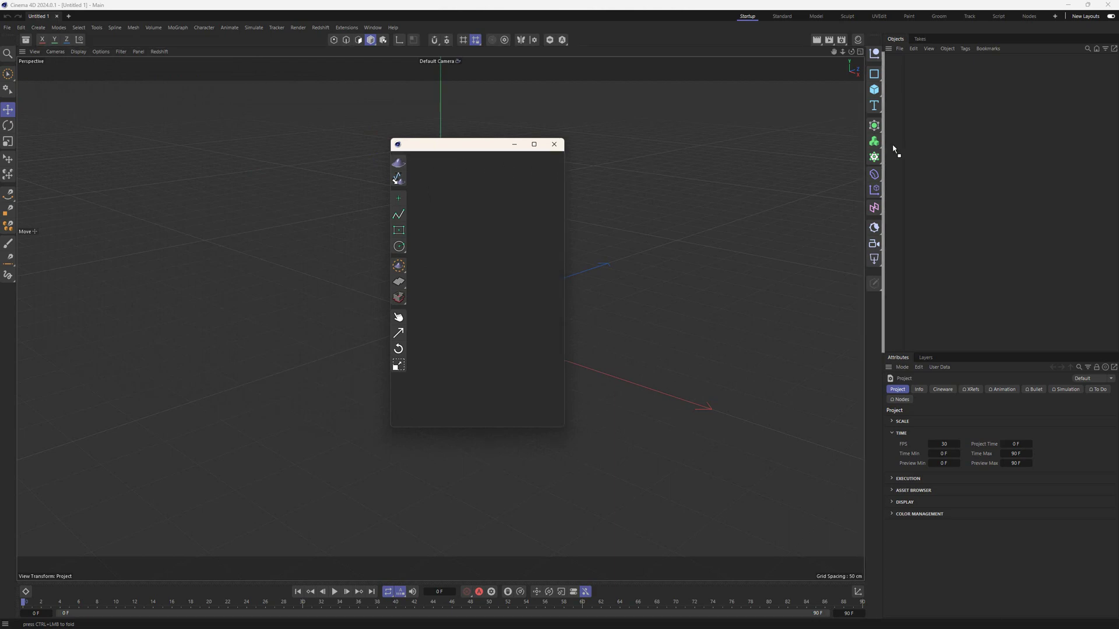
left_click_drag(893, 151, 896, 151)
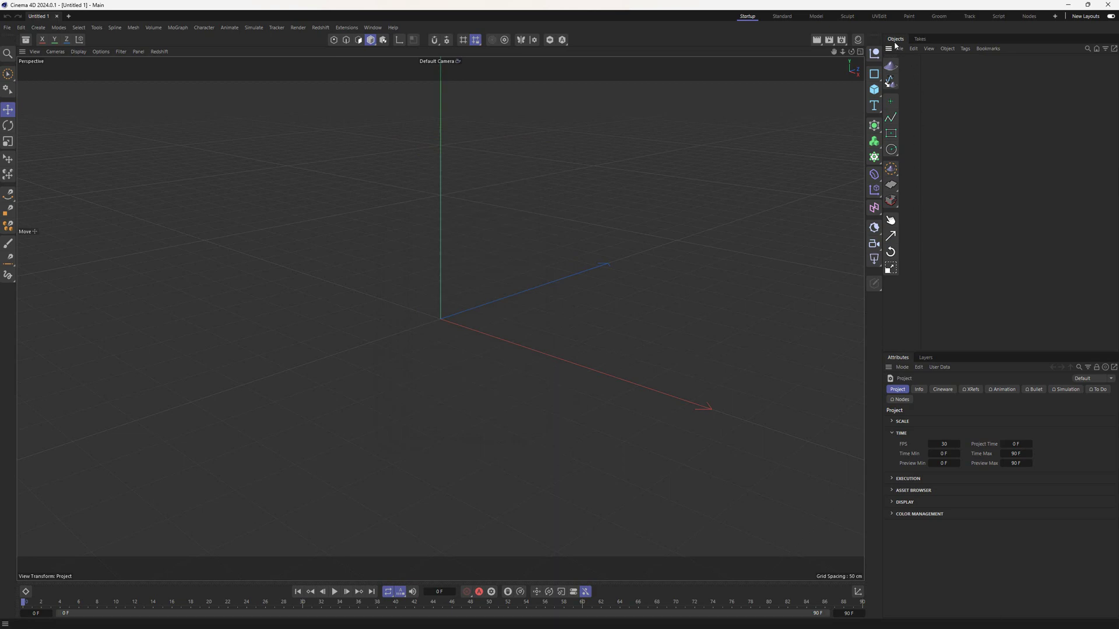
- Save the layout with the docked Architron palette via Window > Customization > Save as Startup Layout
left_click(370, 28)
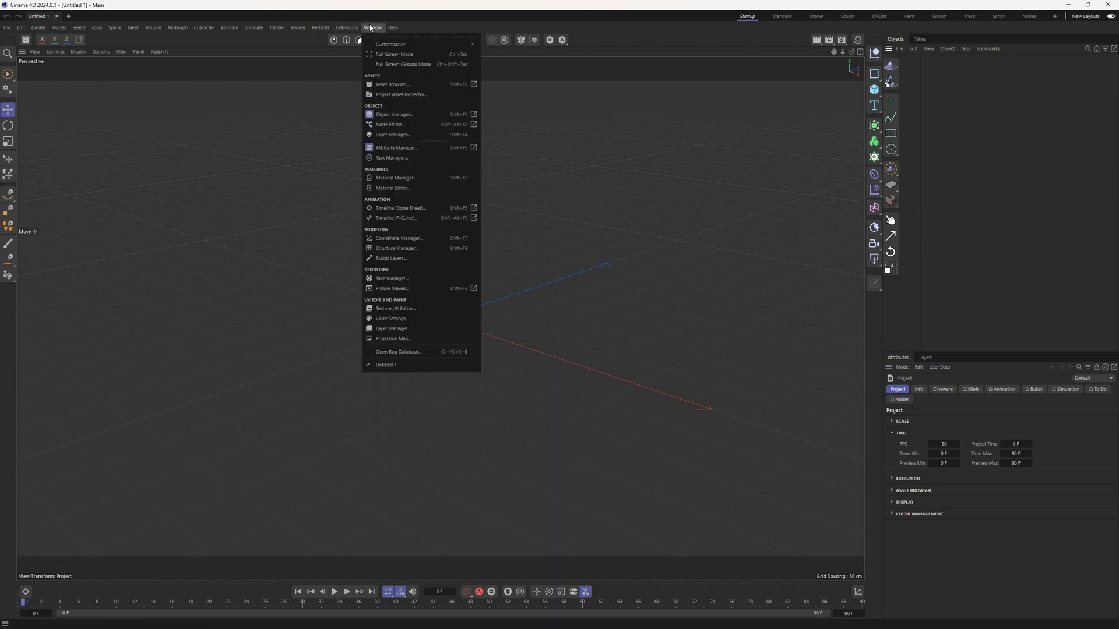
mouse_move(412, 48)
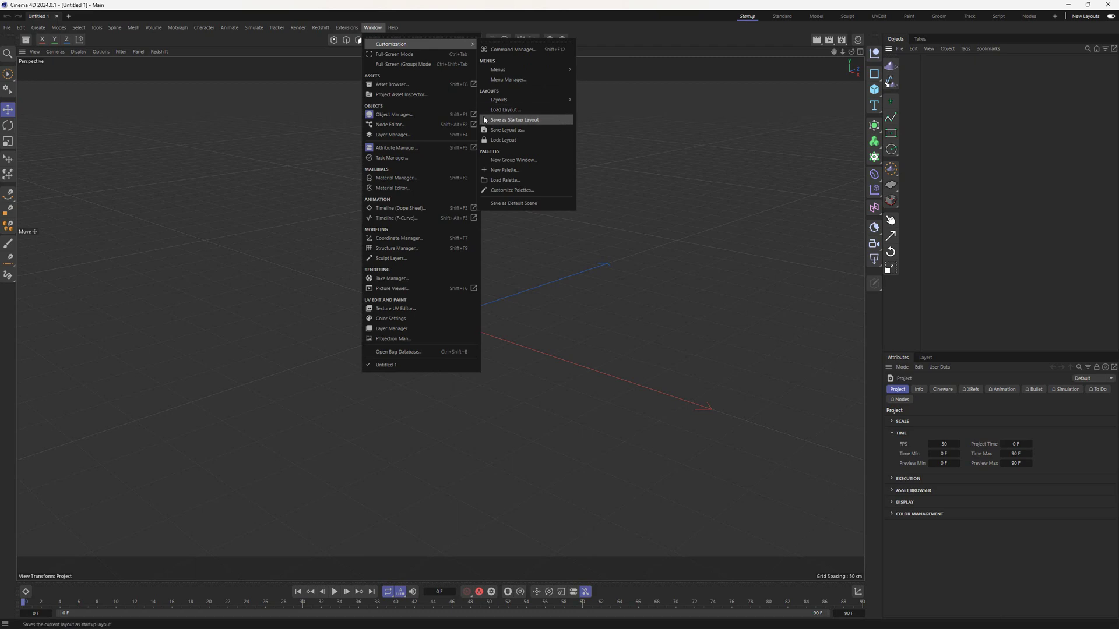
left_click(559, 124)
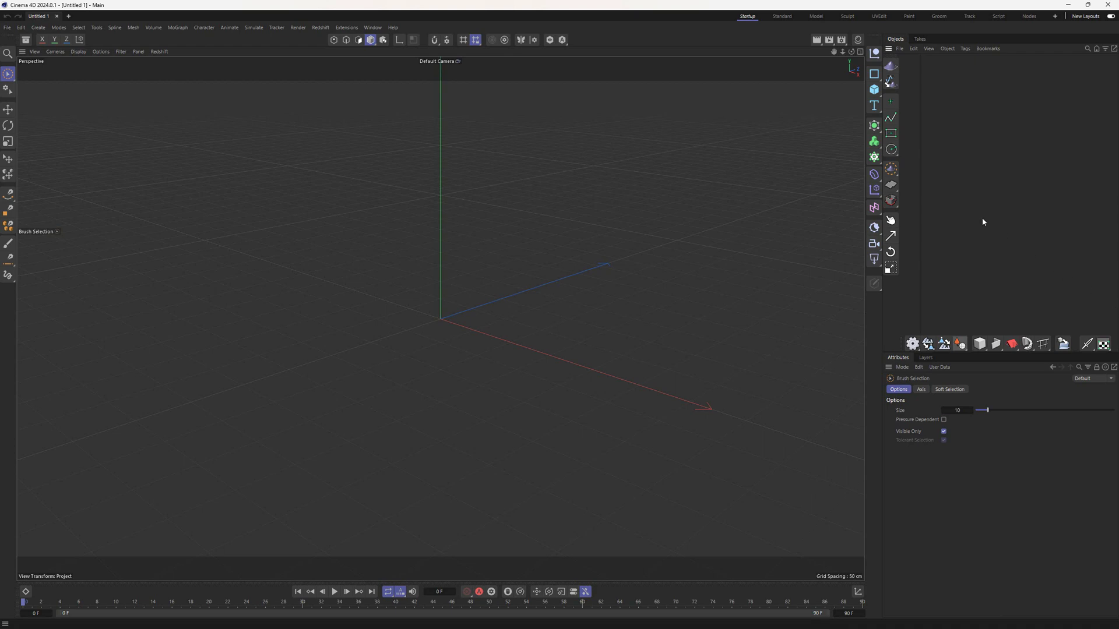
- Start the Architron Rectangle tool and choose Perpetual License as the license type
left_click(886, 132)
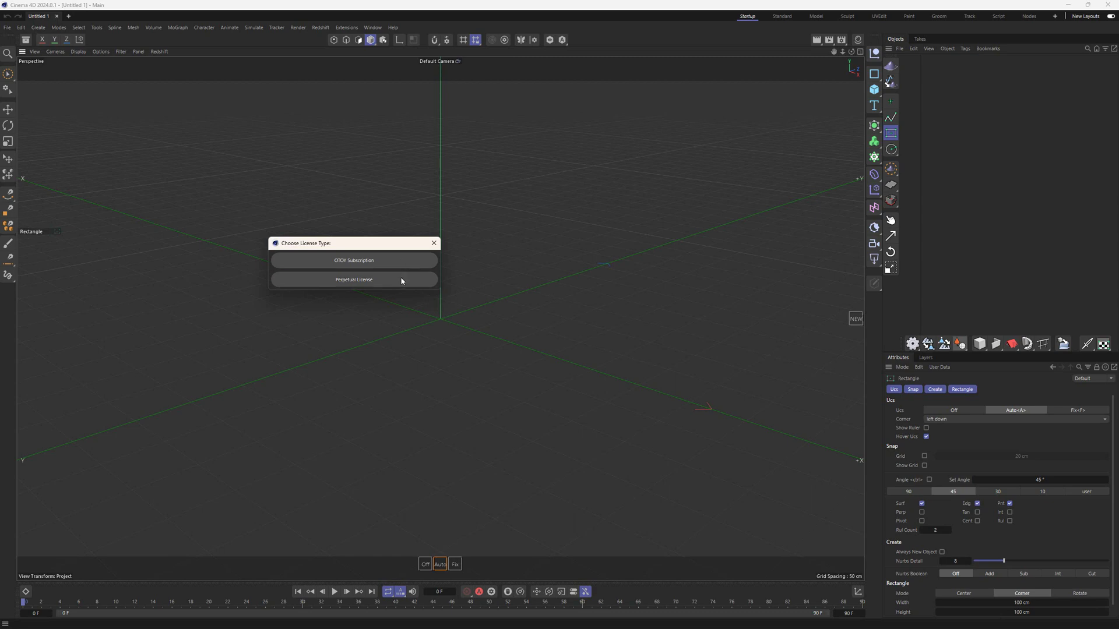
left_click(401, 281)
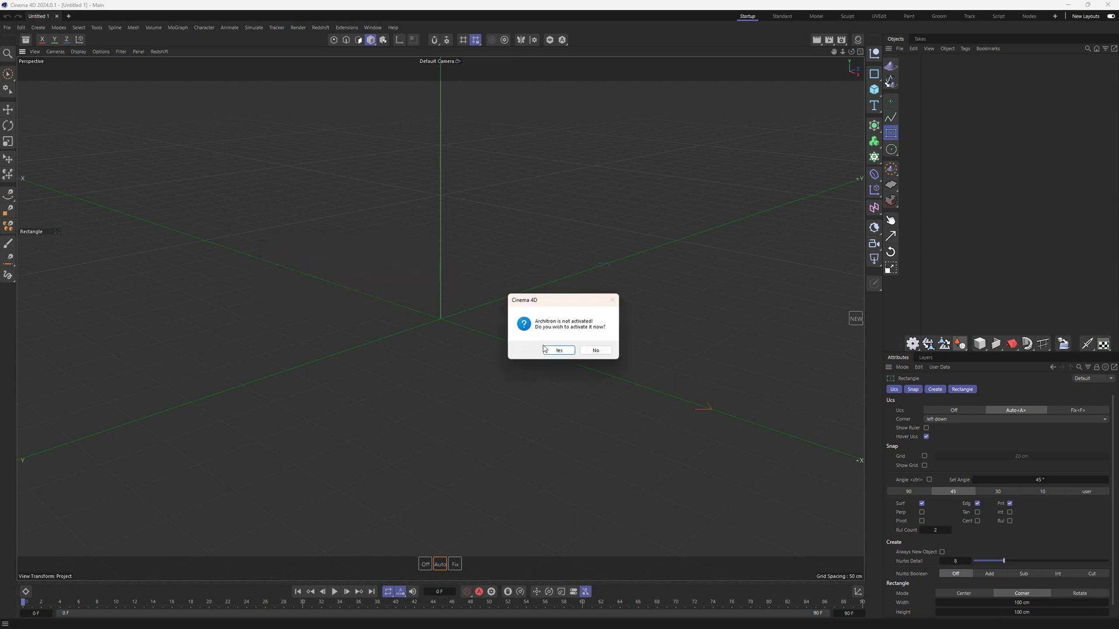
- Start the Architron trial with the registered e-mail and acknowledge the Trial activated message
left_click(558, 352)
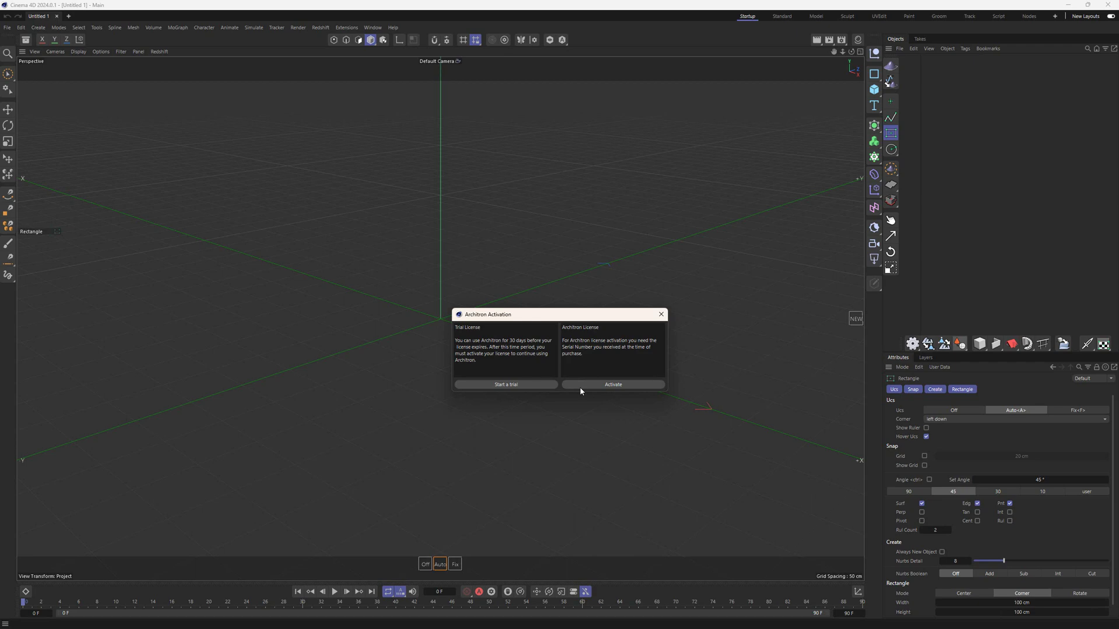
left_click(533, 385)
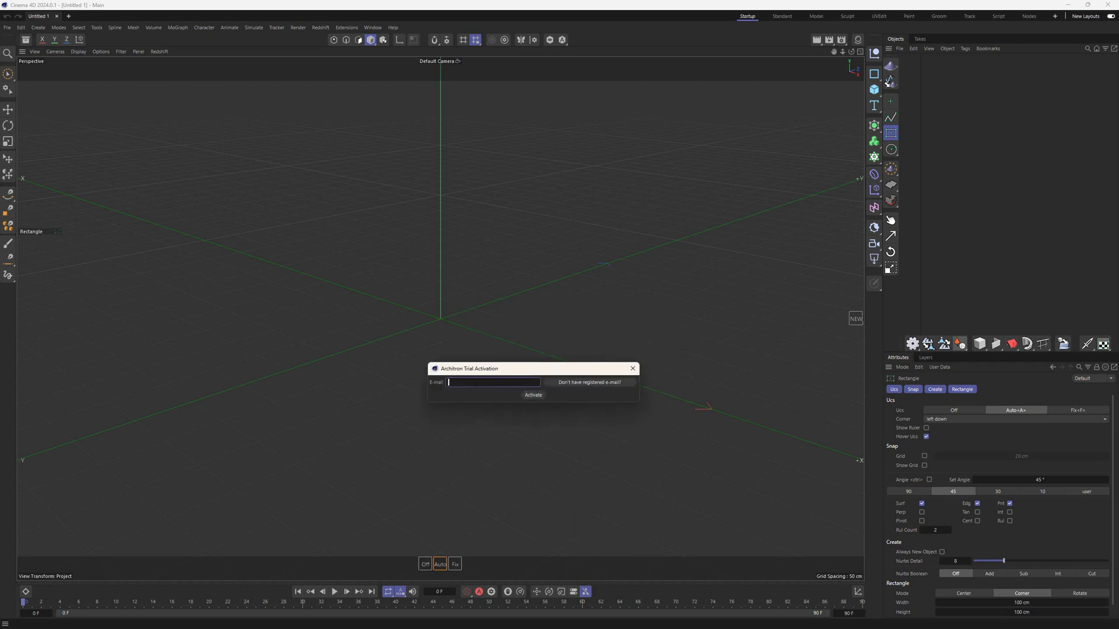
left_click(532, 396)
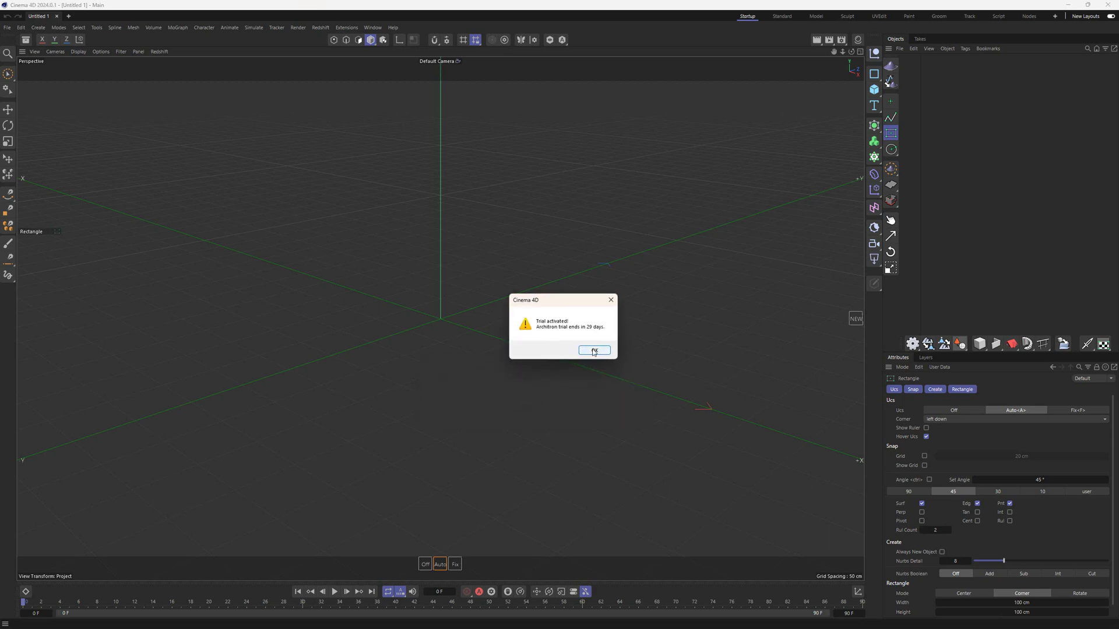
left_click(592, 350)
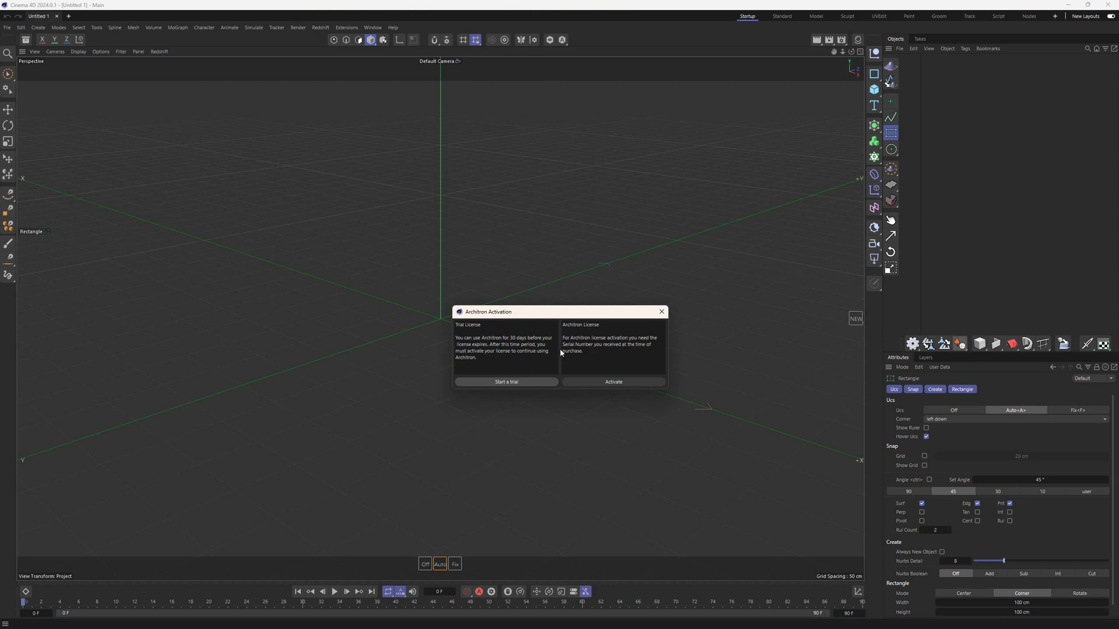
- Choose serial-number activation, enter the registered e-mail and request the license details by e-mail
left_click(642, 379)
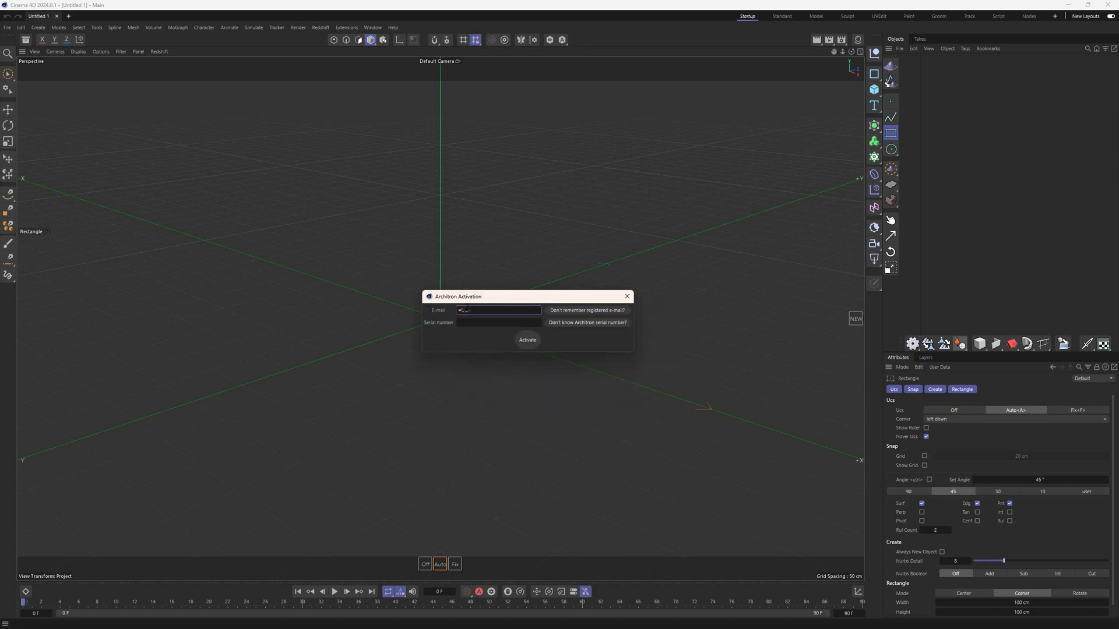
left_click(578, 324)
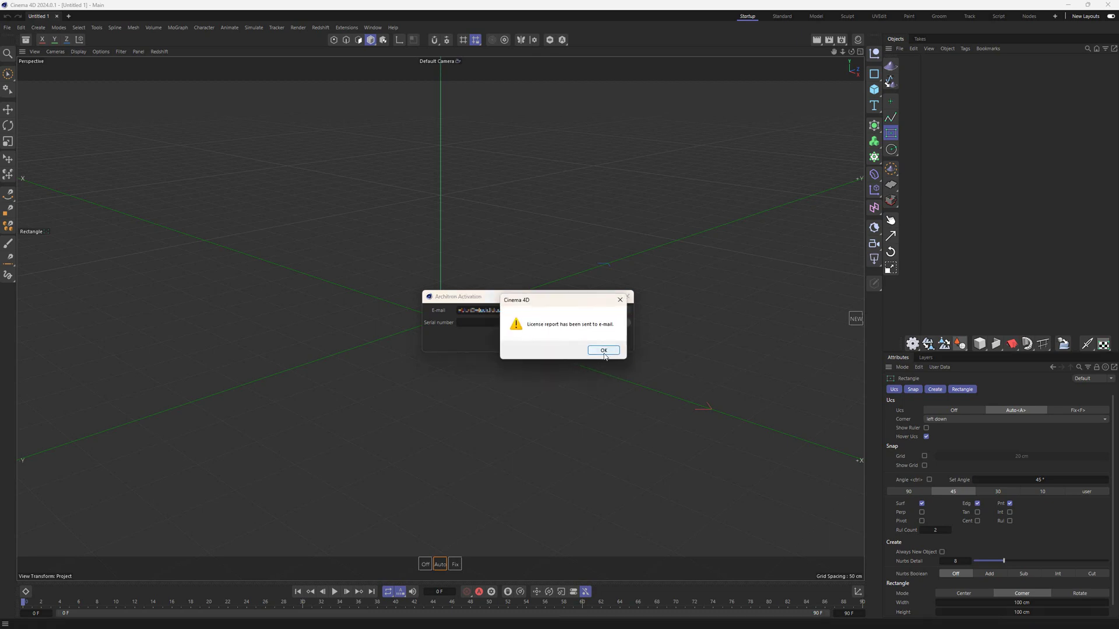
left_click(604, 351)
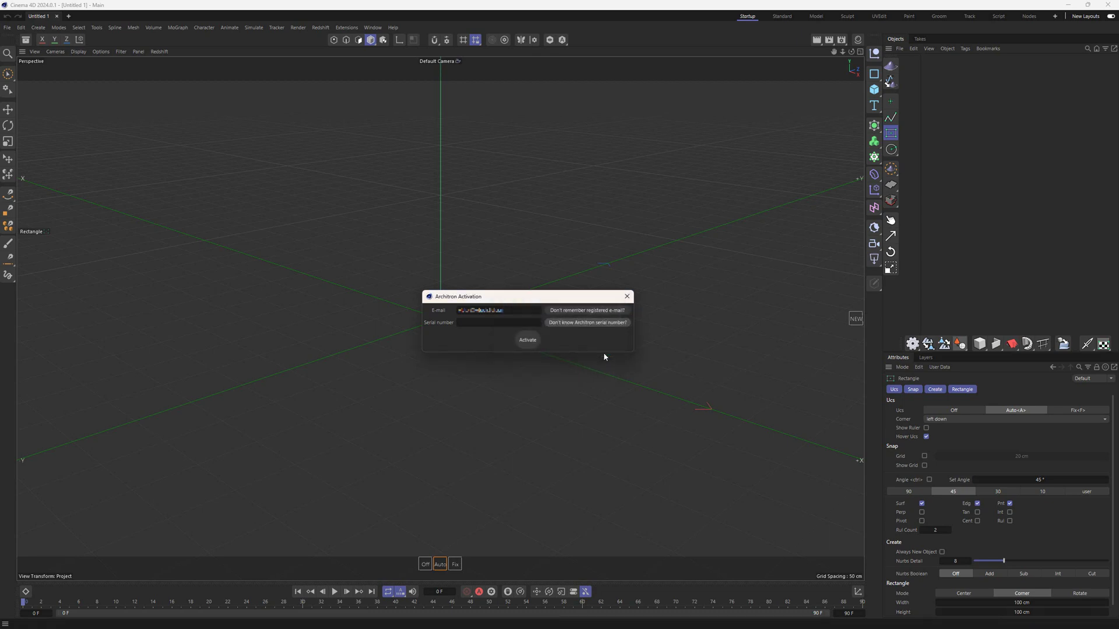
- Paste the serial number, activate Architron and dismiss the success message
left_click(466, 324)
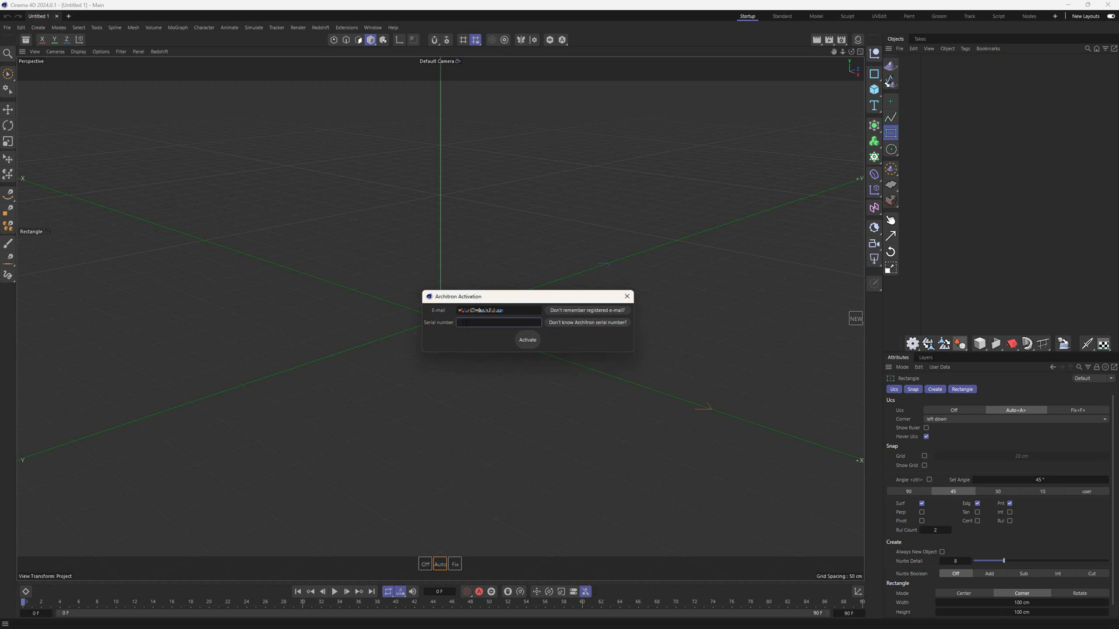
key("ctrl+v")
left_click(526, 342)
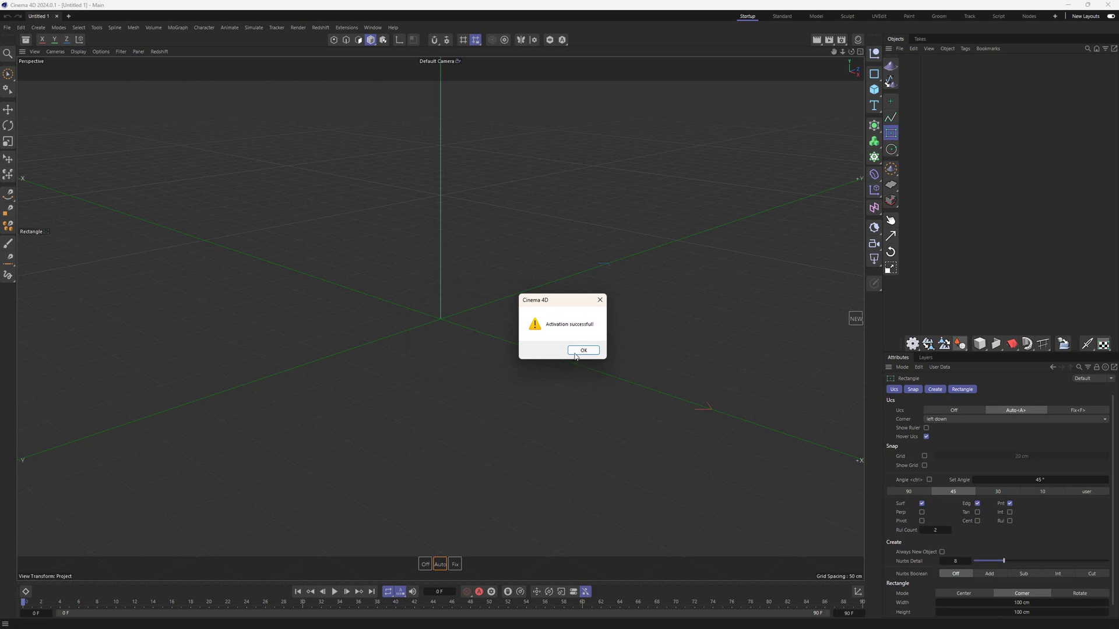
left_click(575, 352)
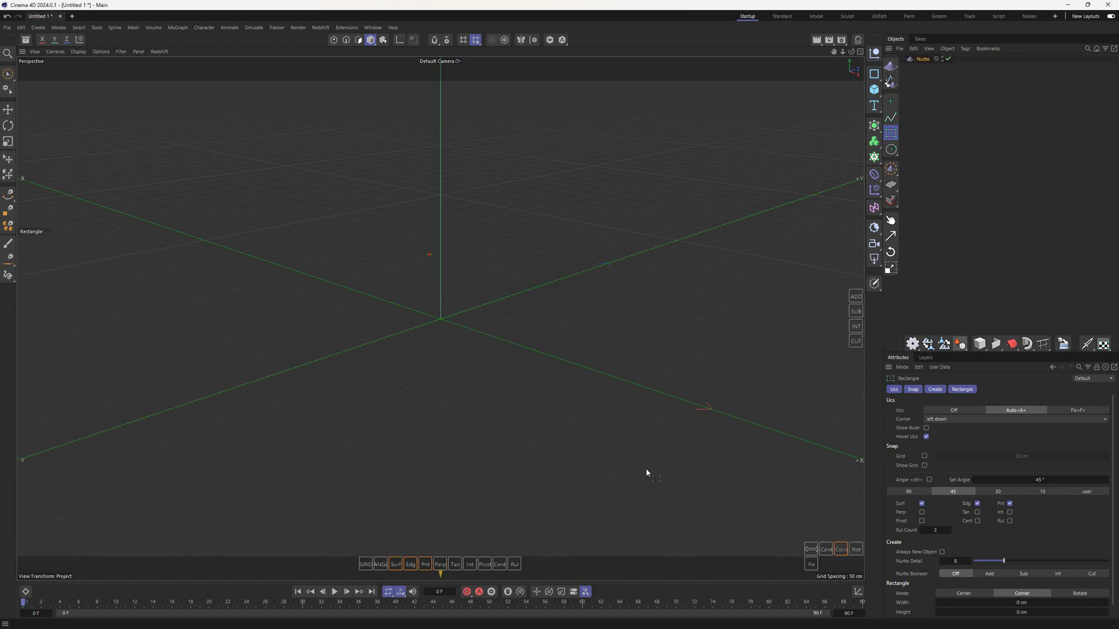